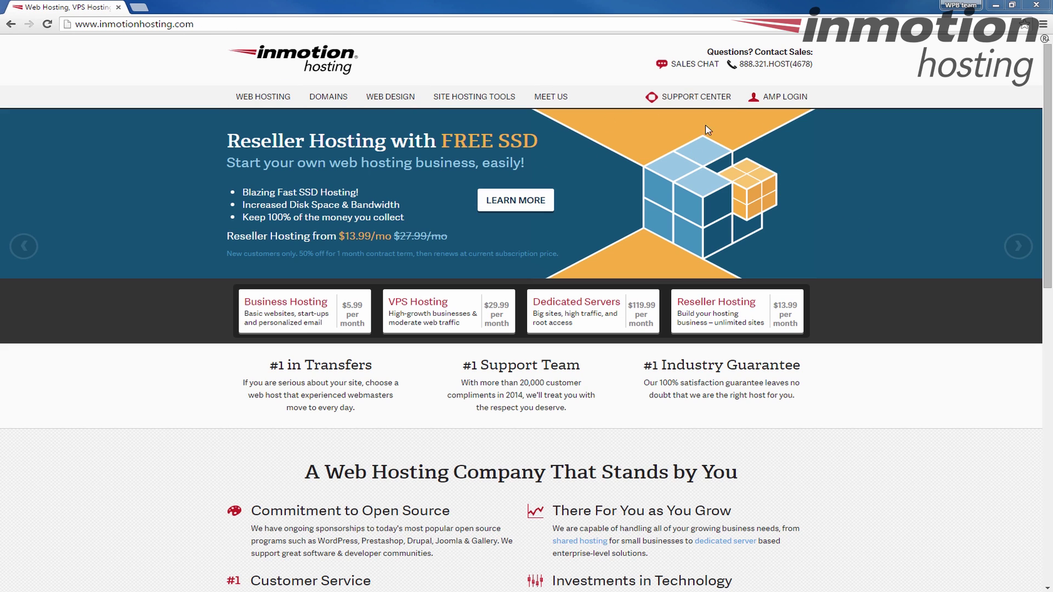
Go to the AMP customer login page from the InMotion Hosting homepage.
left_click(802, 107)
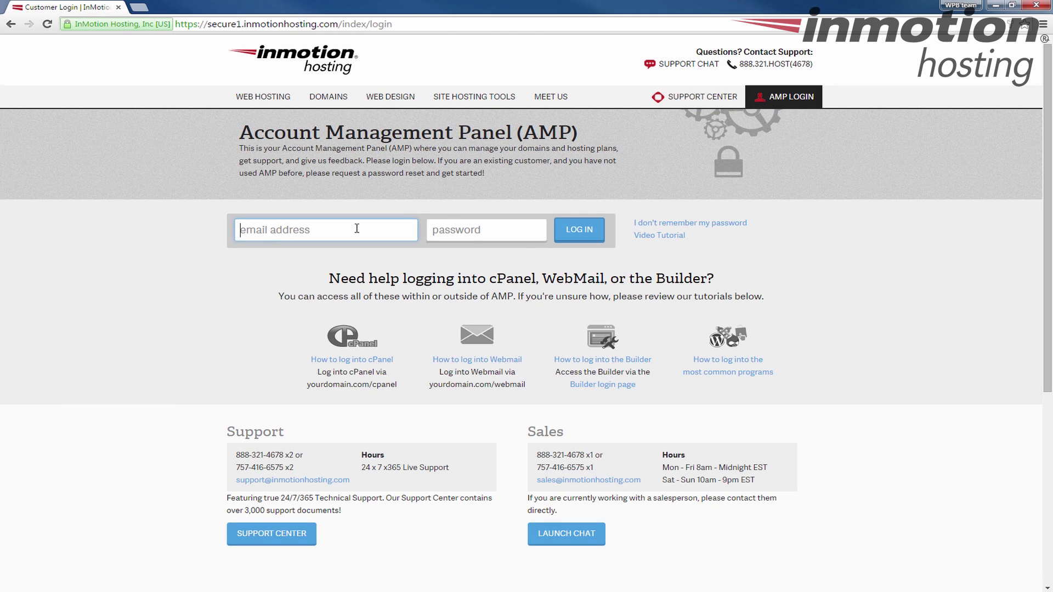
type("username")
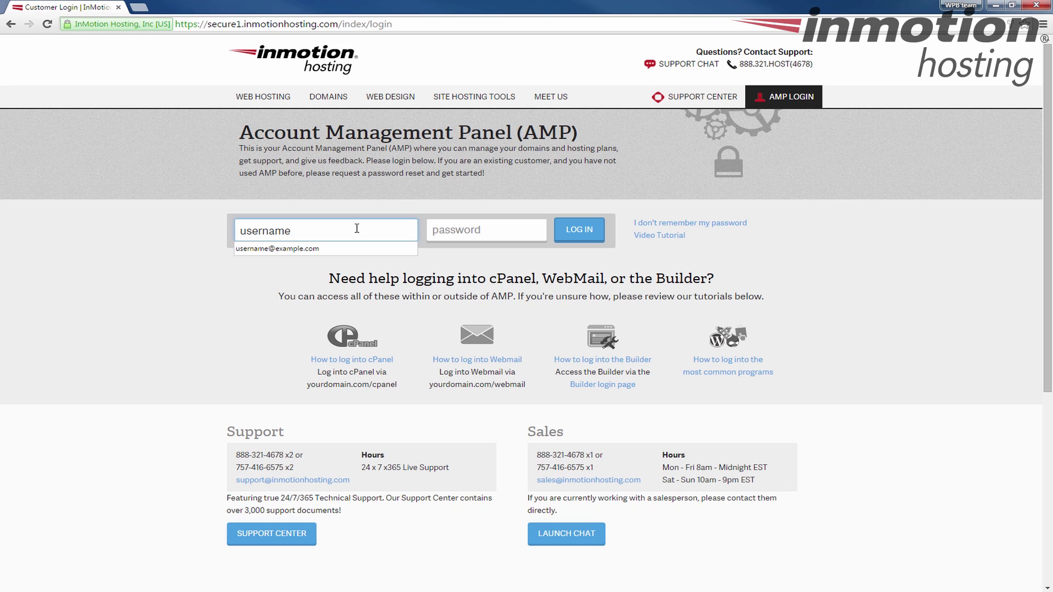
type("@exa")
type("mple.com")
Sign in to AMP with the account email and corrected password.
key("Tab")
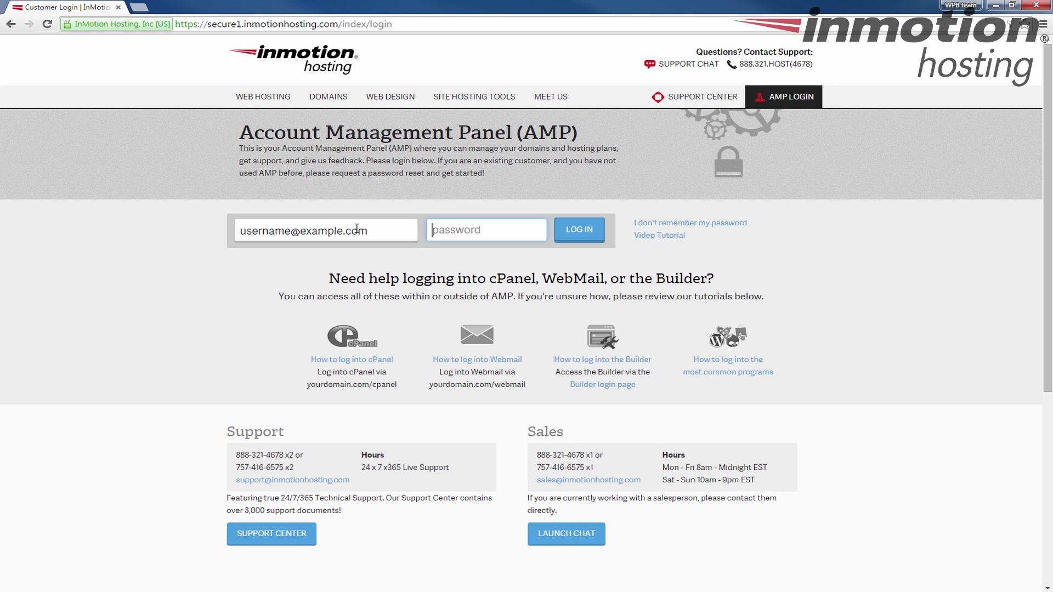
type("p")
key("BackSpace")
key("BackSpace")
key("BackSpace")
key("Return")
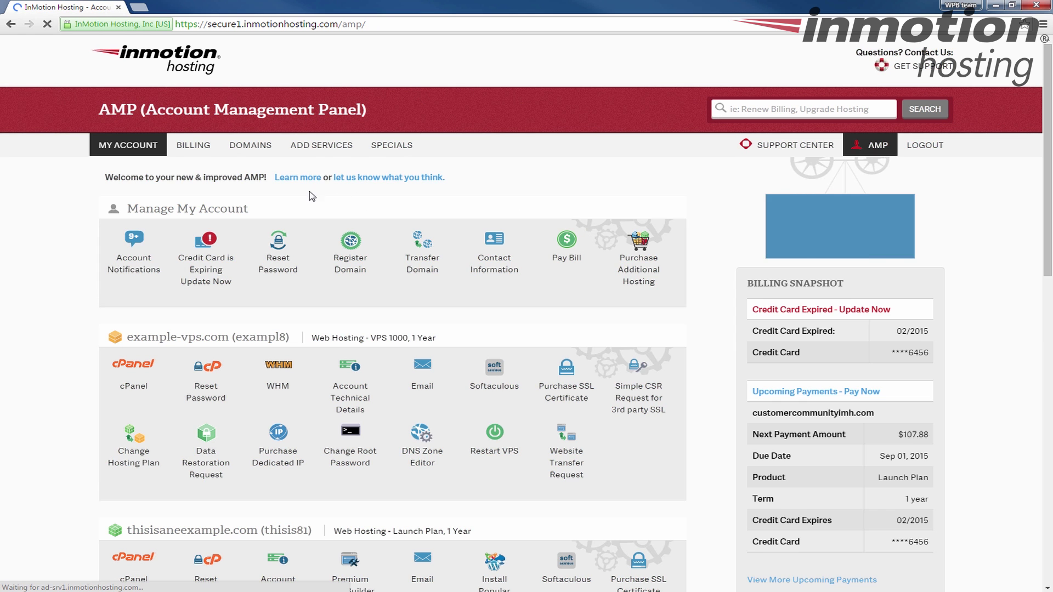
scroll(312, 196, "down", 4)
scroll(310, 111, "down", 4)
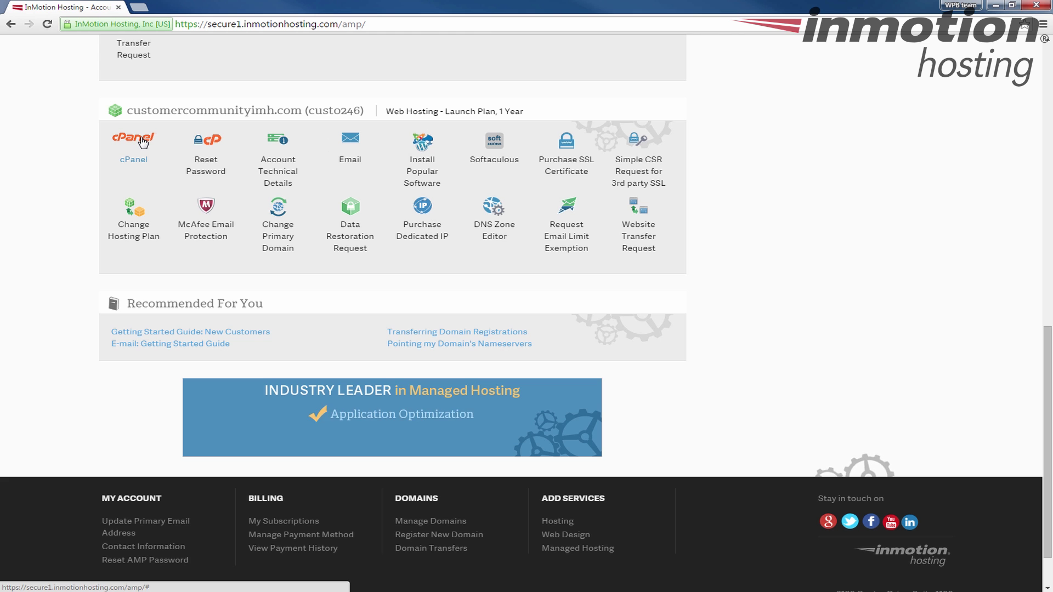
Launch cPanel for the customercommunityimh.com account, then start a fresh browser tab.
left_click(142, 142)
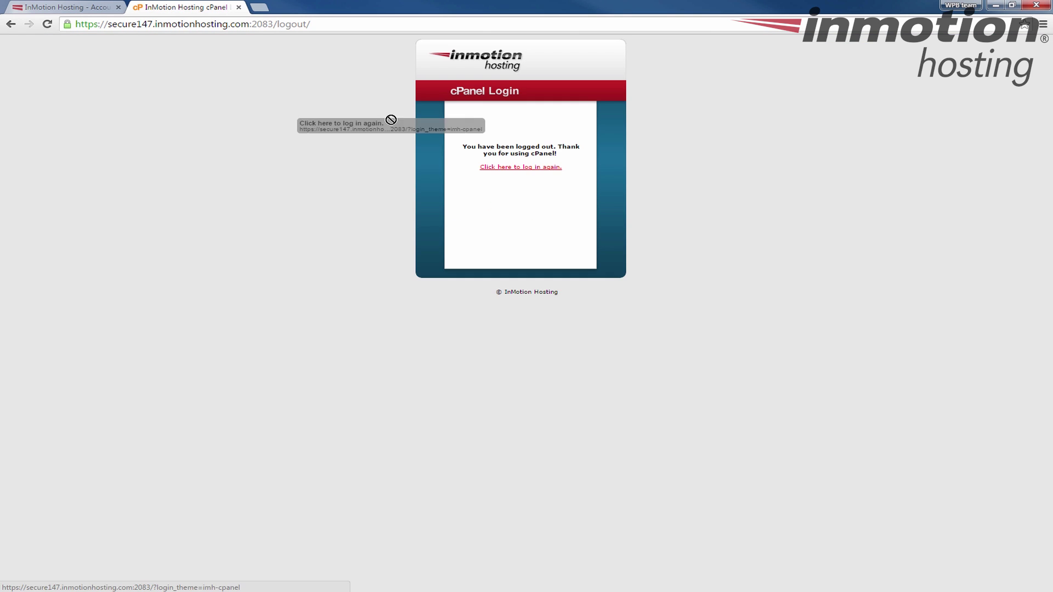
left_click(257, 10)
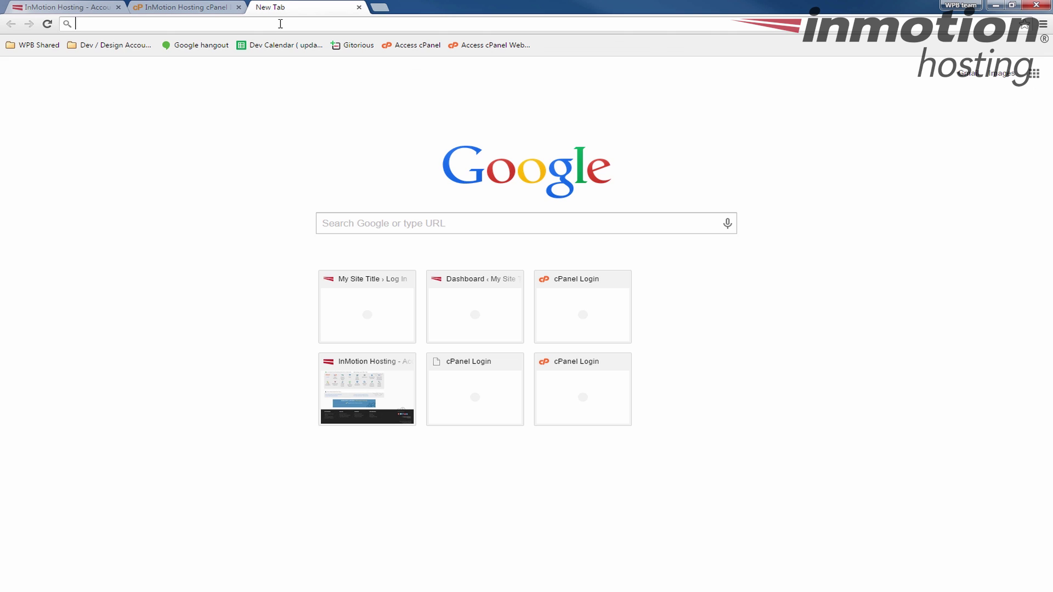
type("exa")
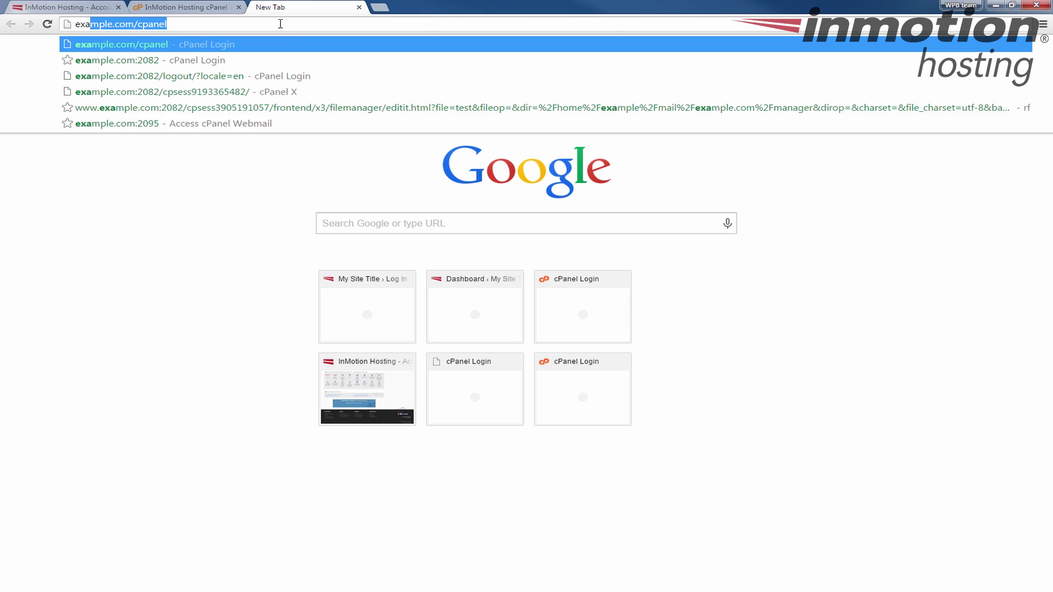
type("mple.com")
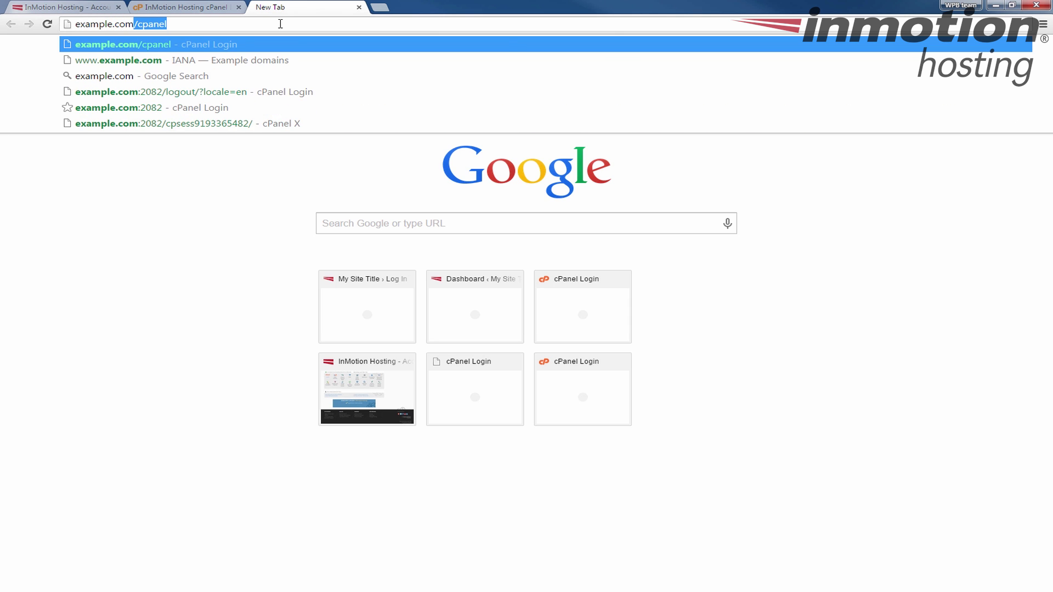
type("/cpanel")
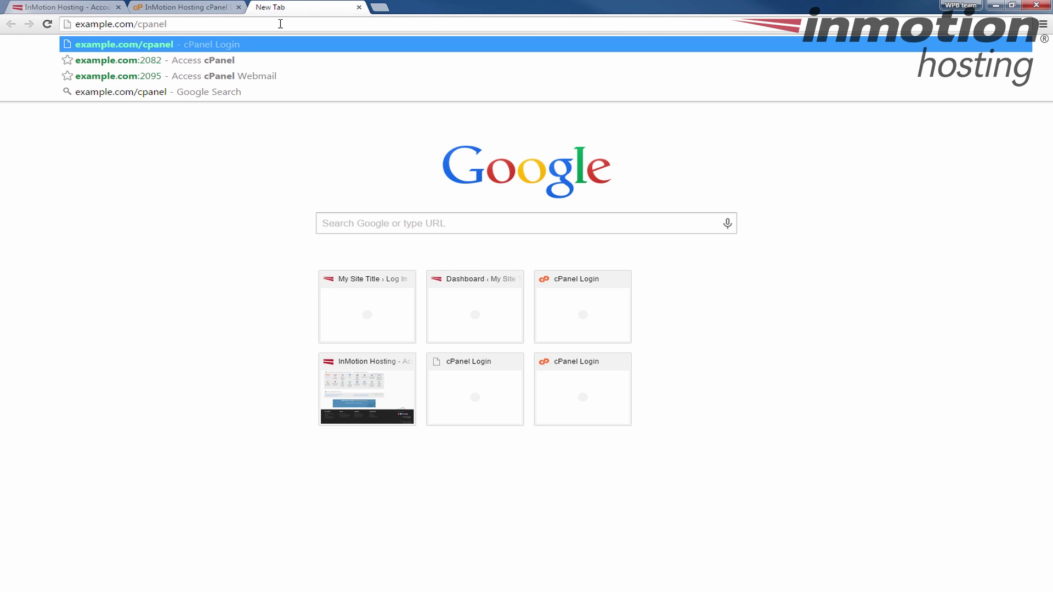
Load the example.com/cpanel address to reach the cPanel login page.
key("Return")
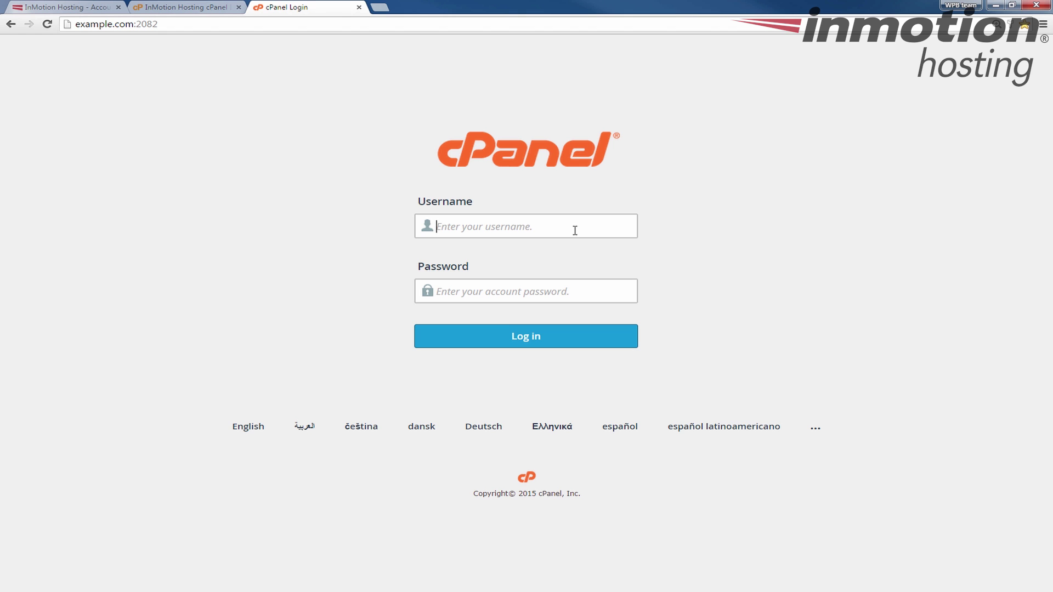
type("example")
type("p")
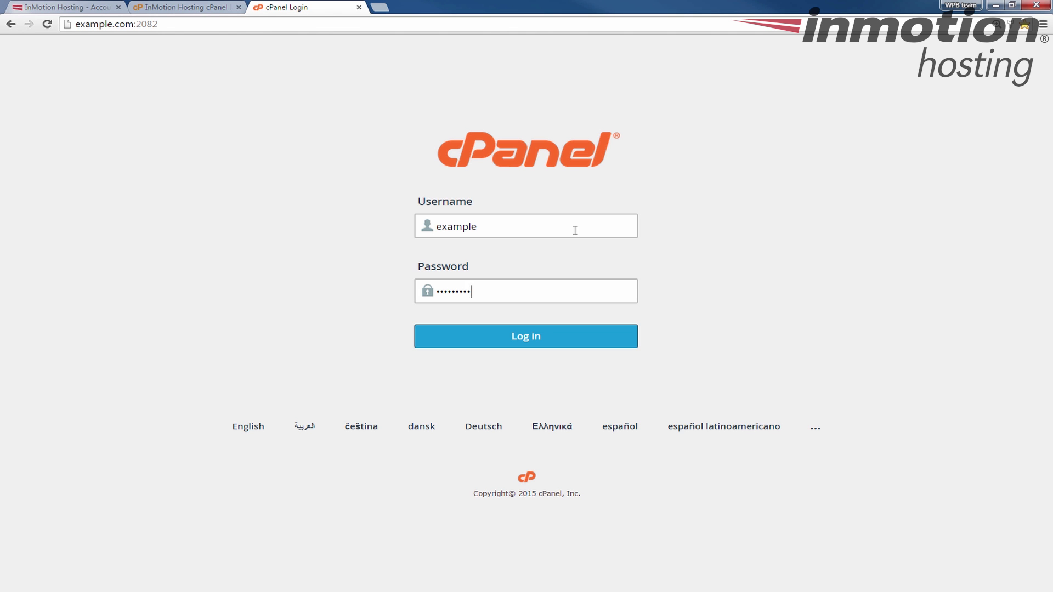
Log in to cPanel, log out again, and select the address bar URL to replace it.
left_click(534, 332)
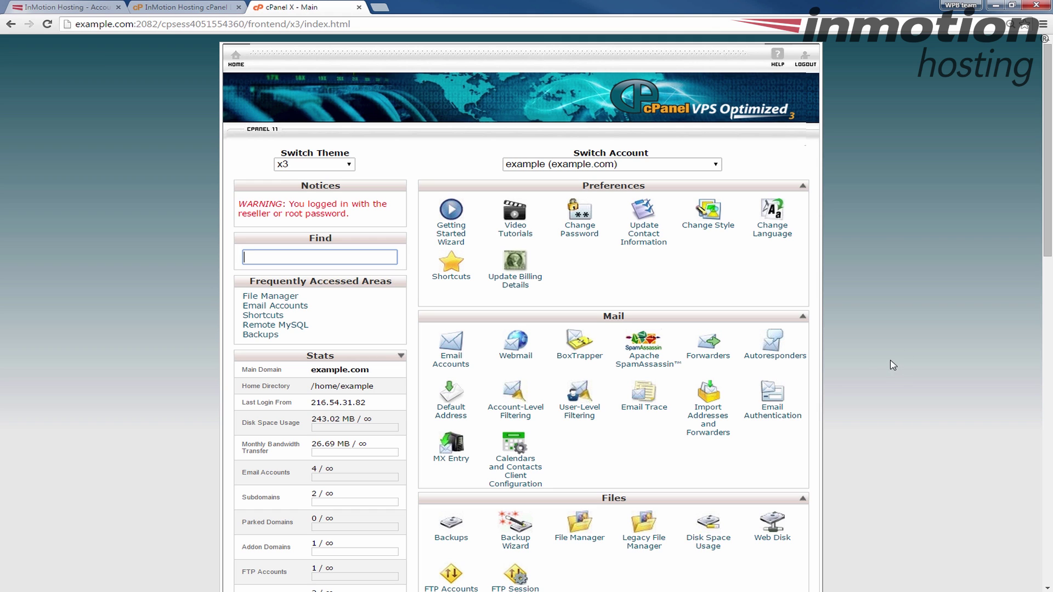
scroll(878, 364, "down", 1)
scroll(851, 344, "up", 1)
left_click(804, 59)
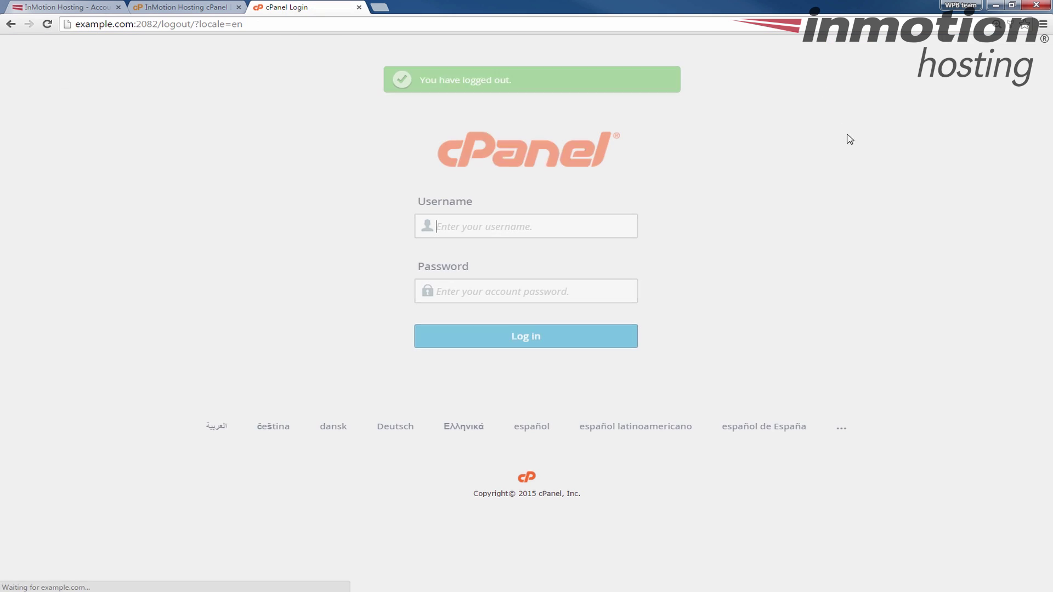
left_click(268, 24)
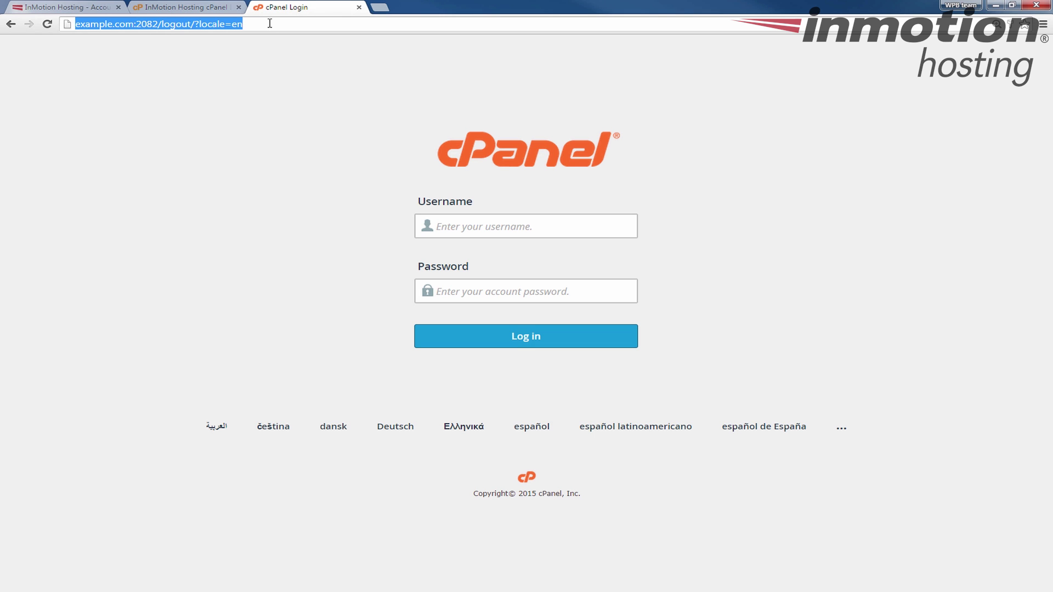
type("cpanel")
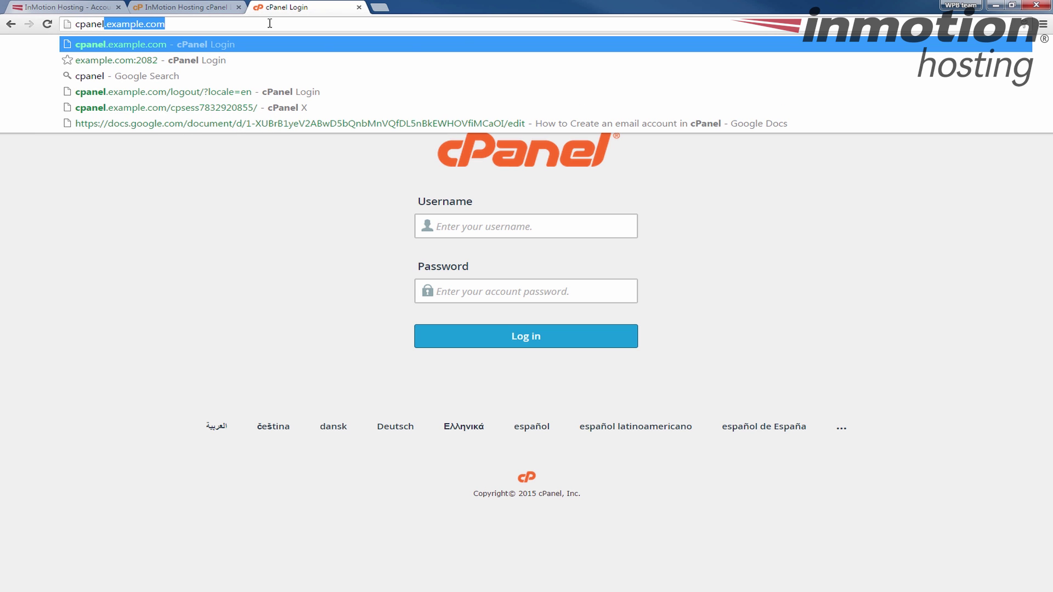
type(".")
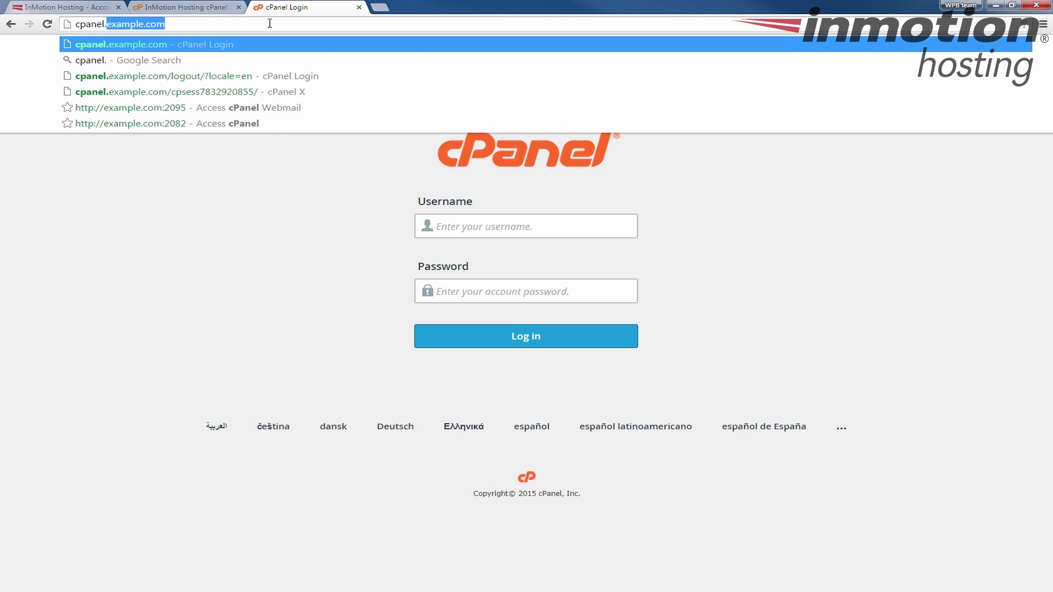
type("ex")
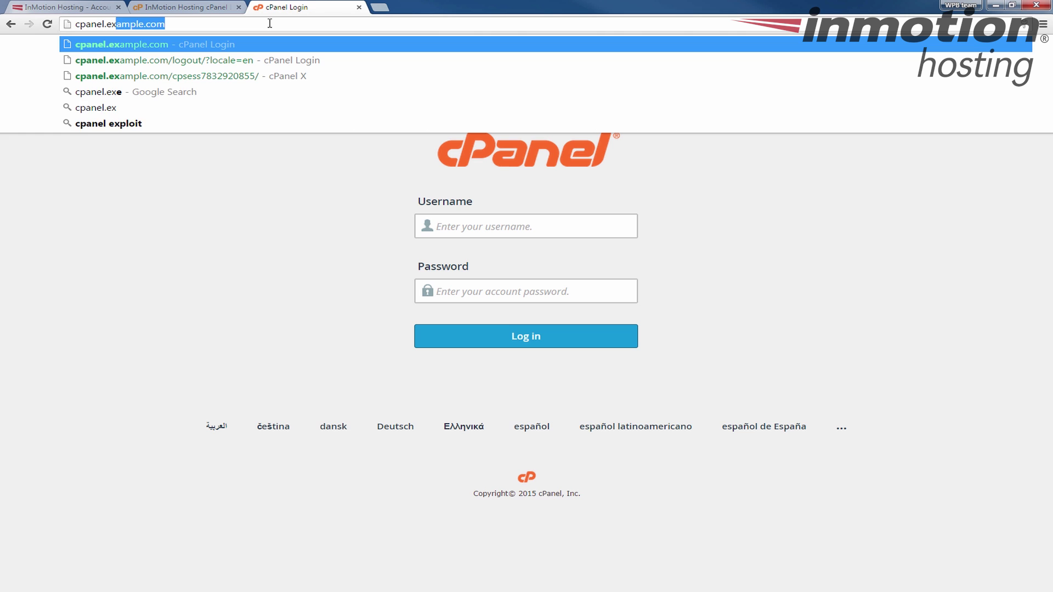
type("ample.com")
Load the cPanel login page from cpanel.example.com.
key("Return")
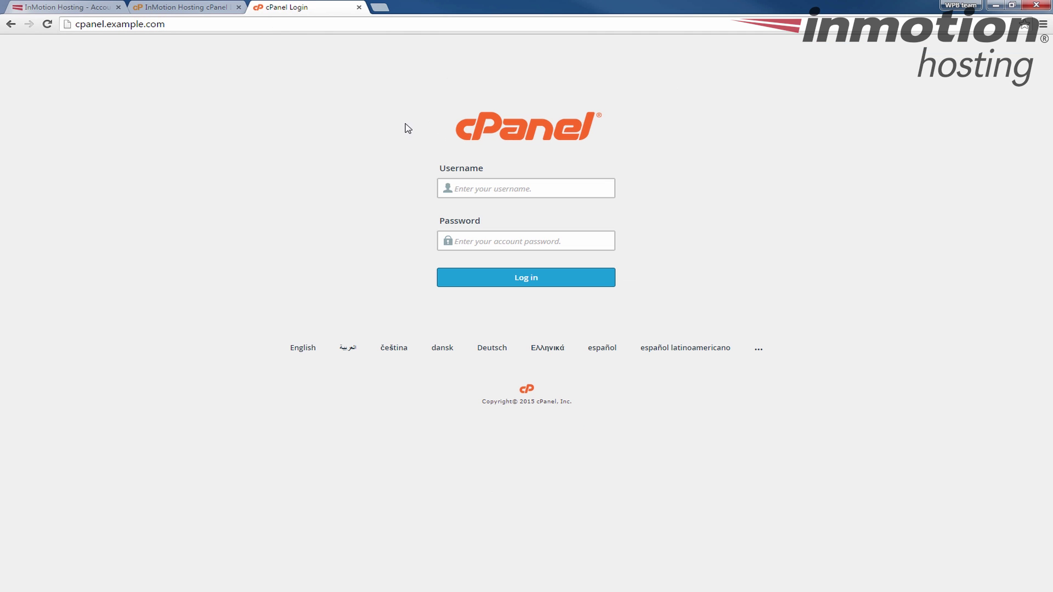
Log in to cPanel as example, decline Chrome's save-password prompt, and return to the AMP tab.
left_click(558, 189)
type("e")
key("BackSpace")
key("BackSpace")
key("BackSpace")
type("mple")
key("Tab")
type("p")
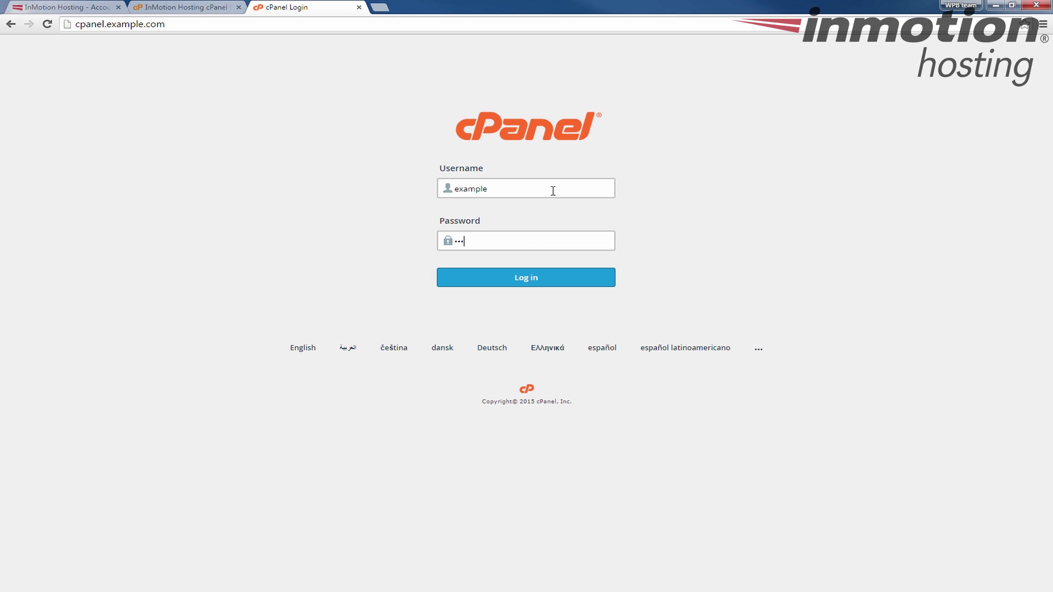
key("Return")
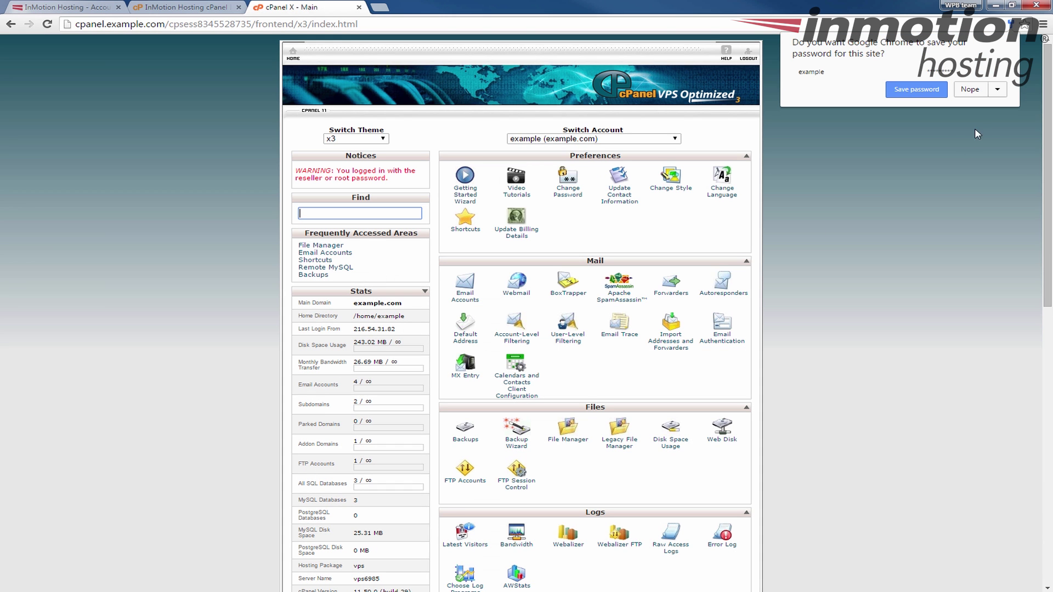
left_click(971, 92)
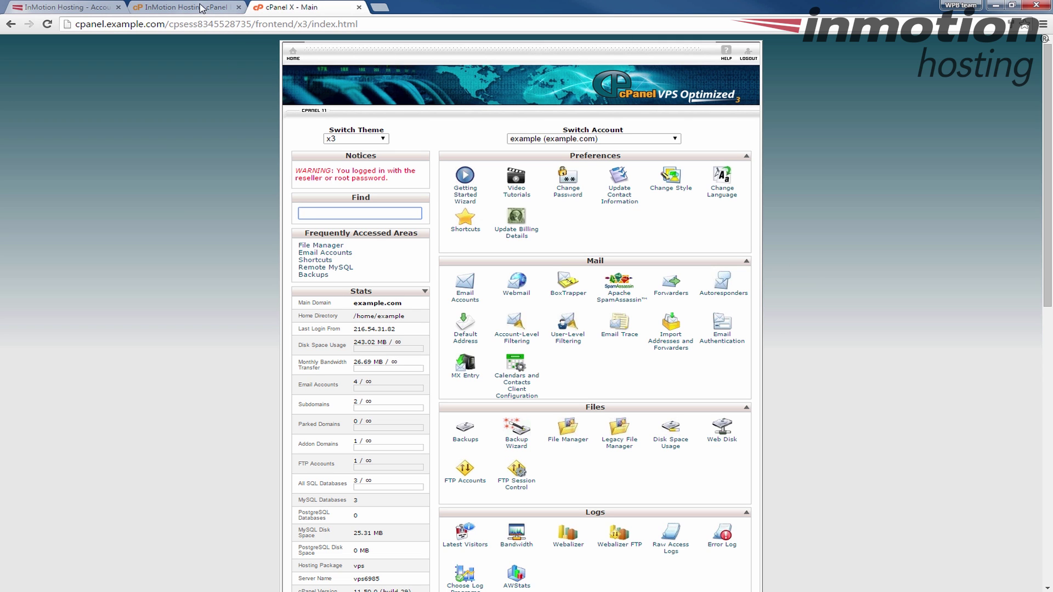
left_click(97, 10)
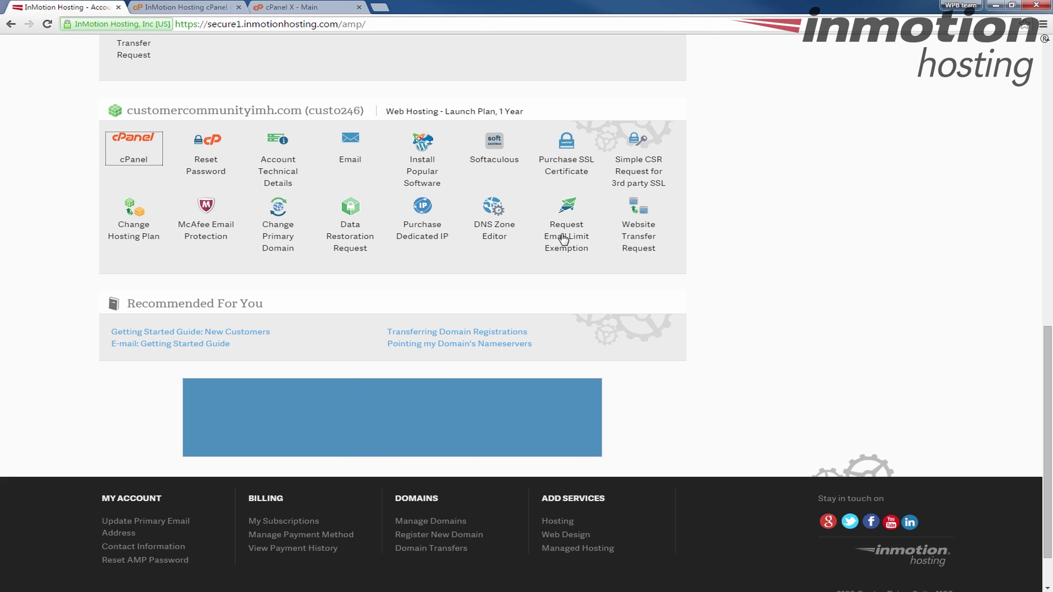
scroll(565, 242, "up", 4)
scroll(481, 270, "up", 4)
scroll(482, 270, "down", 3)
scroll(480, 270, "down", 6)
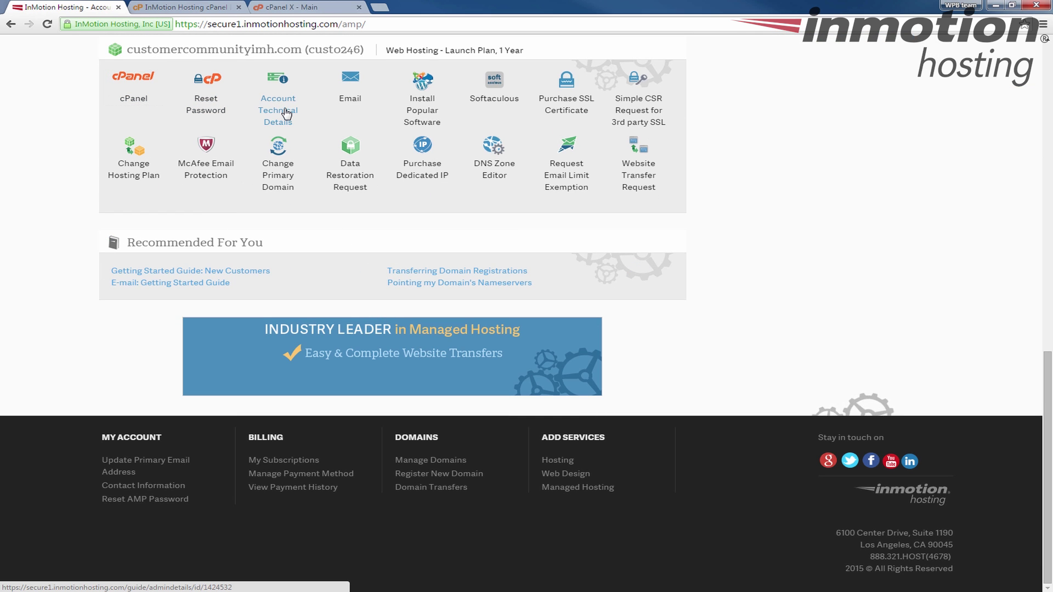
Show the account technical details and highlight the Temp Control Panel entry.
left_click(285, 113)
scroll(253, 239, "down", 4)
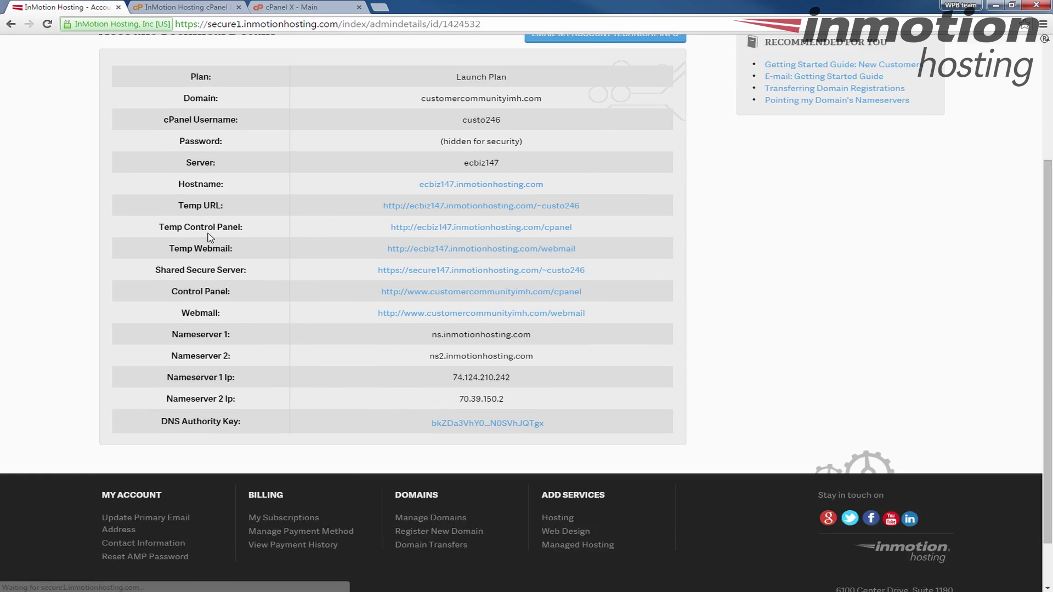
scroll(199, 186, "down", 1)
triple_click(209, 169)
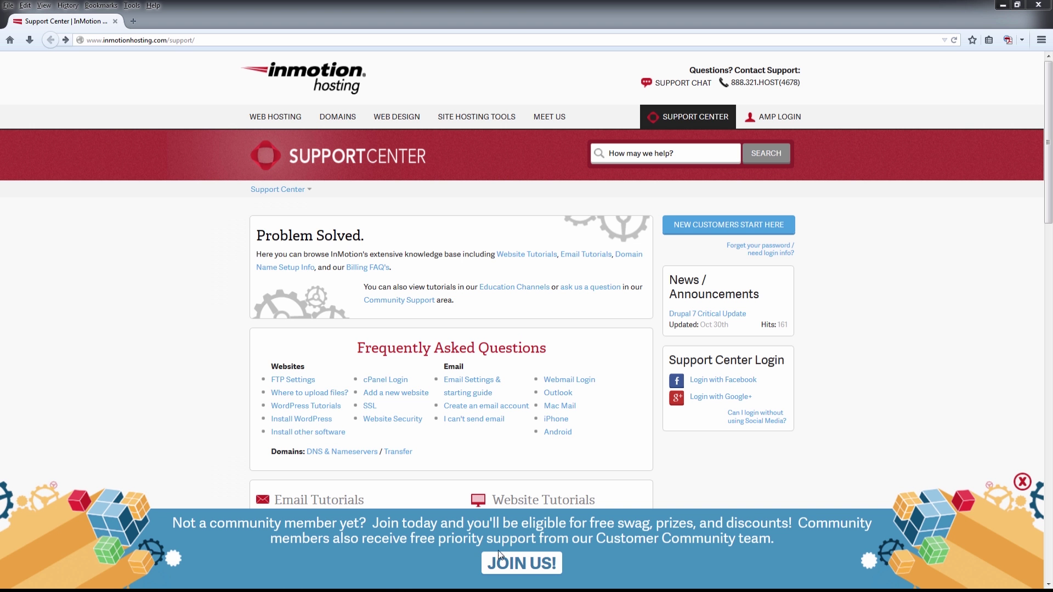
Follow the JOIN US! community banner from the Support Center home page.
left_click(503, 567)
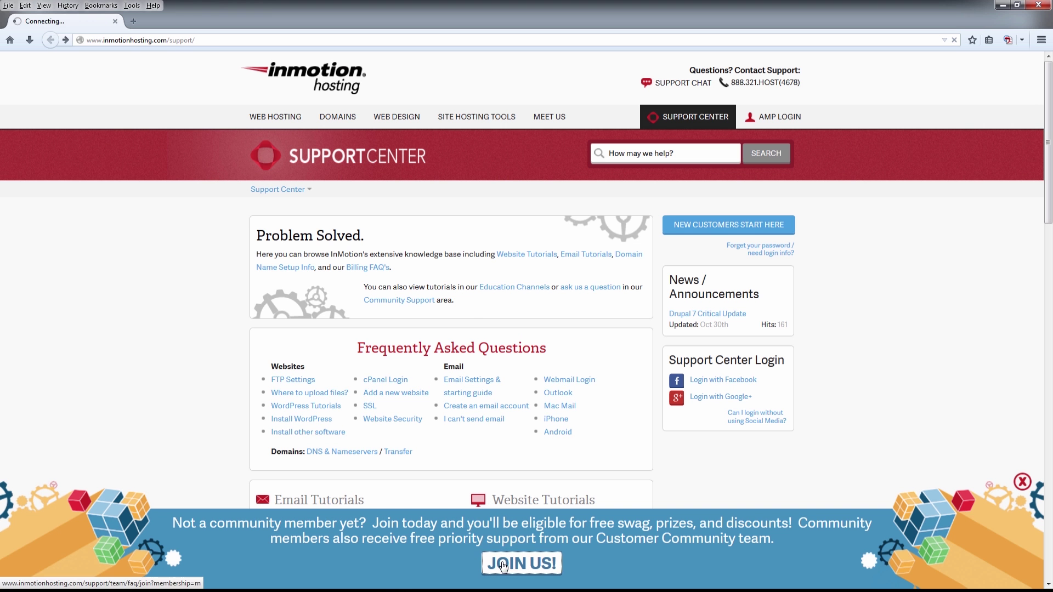